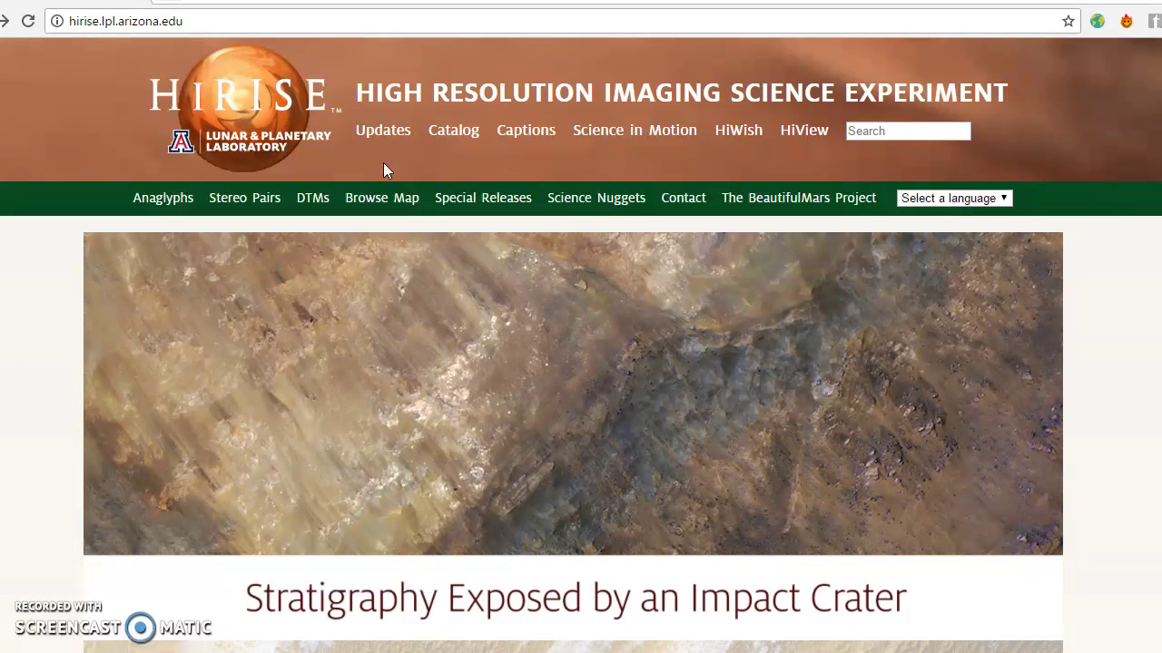
# Go to the HiRISE Stereo Pairs page from the home page's green navigation bar
pyautogui.click(233, 205)
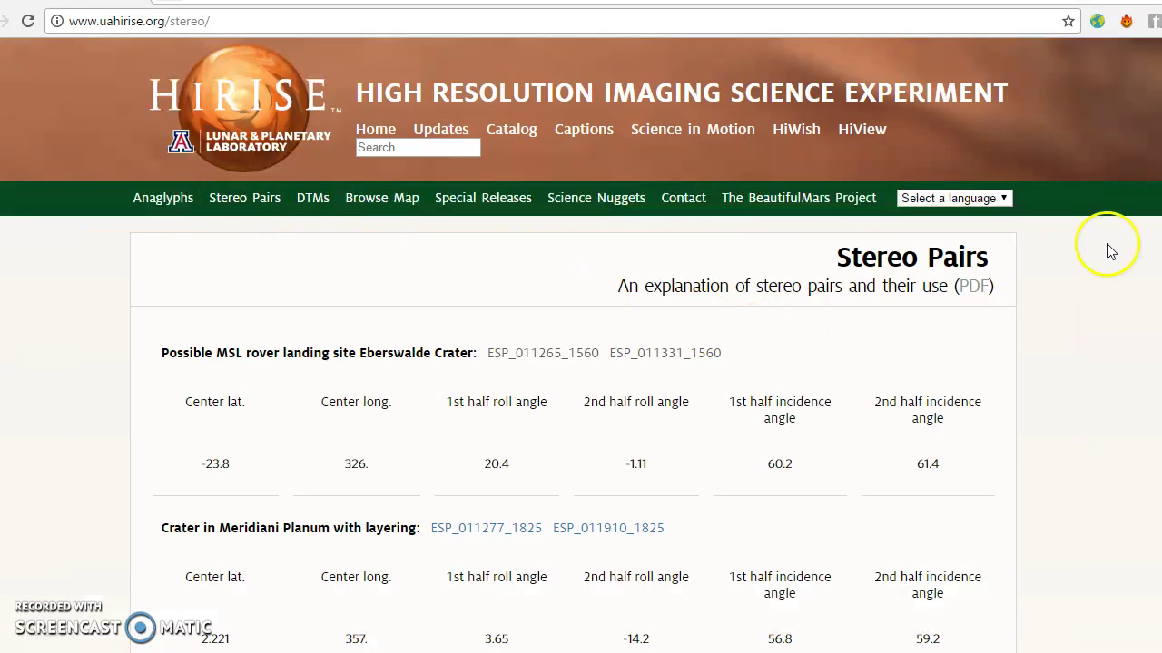
# Open observation ESP_011265_1560 from the Eberswalde Crater stereo pair listing
pyautogui.click(458, 148)
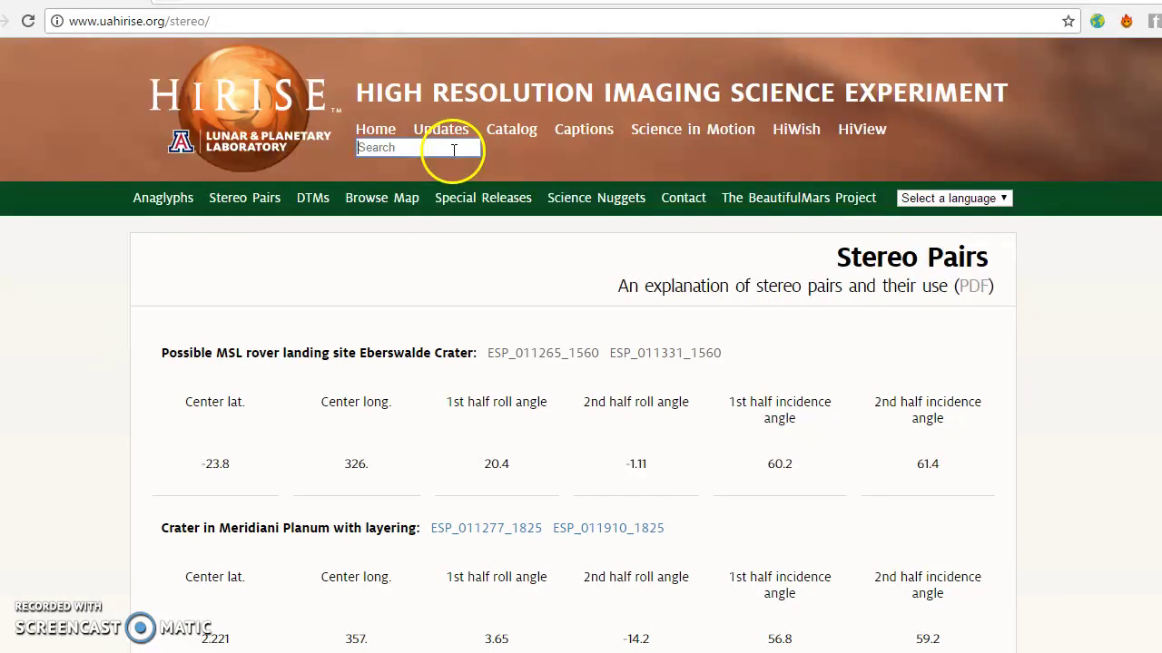
pyautogui.click(1050, 435)
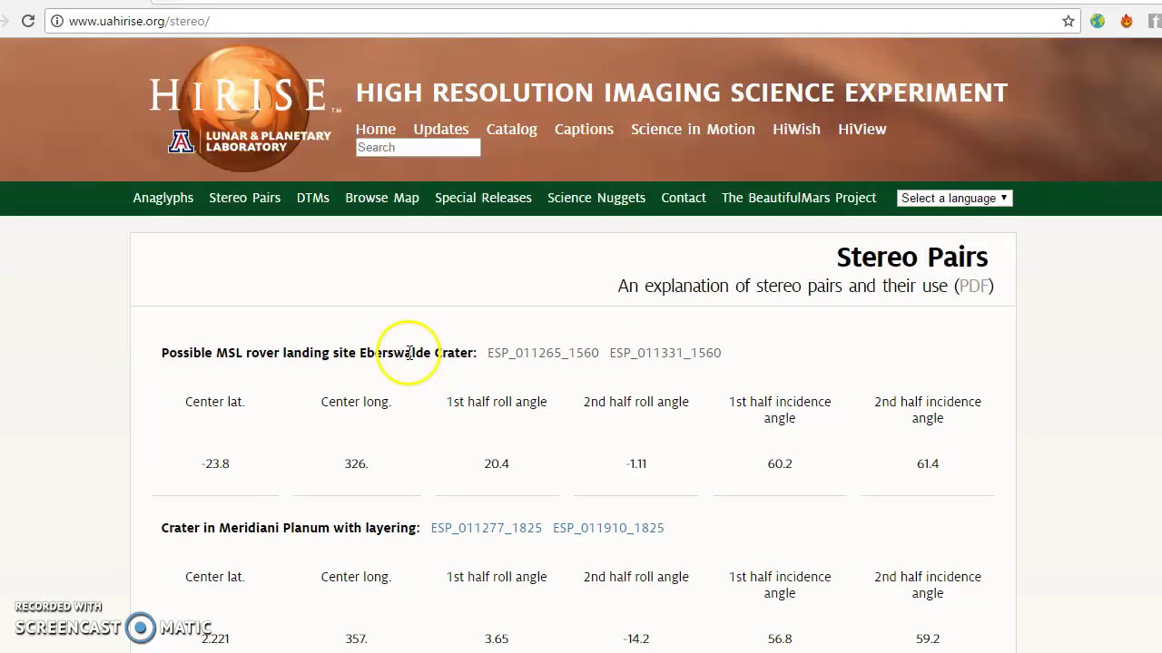
pyautogui.click(533, 358)
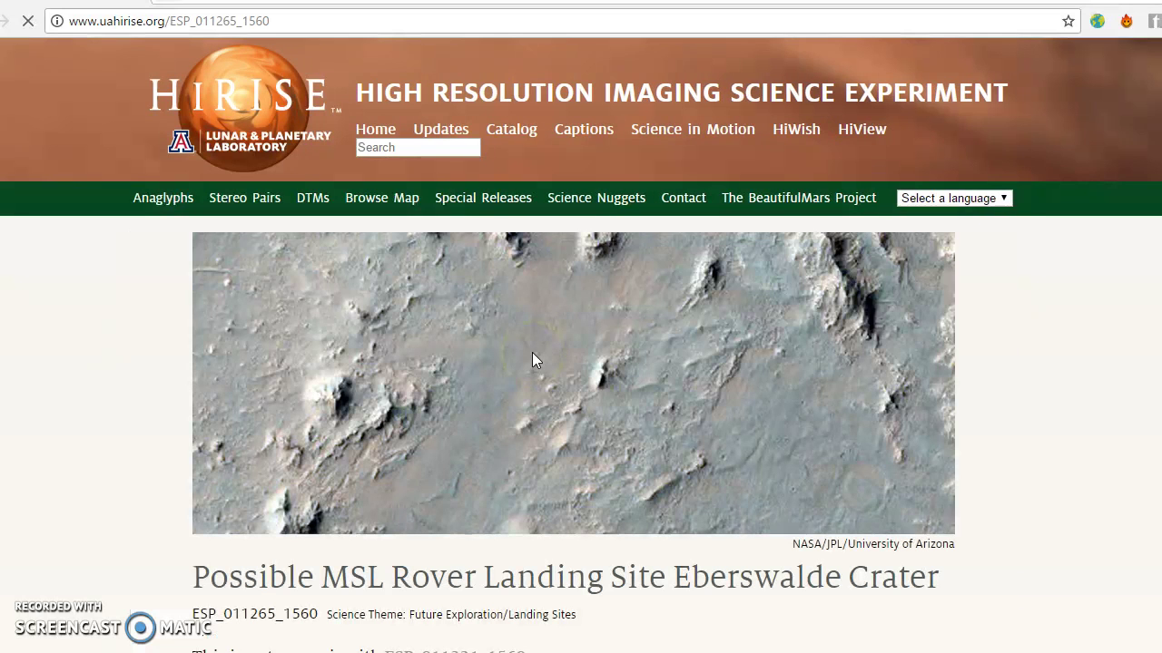
# Scroll to the ESP_011265_1560 EDR IMG index and restore the browser to a smaller window
pyautogui.scroll(-7, 580, 345)
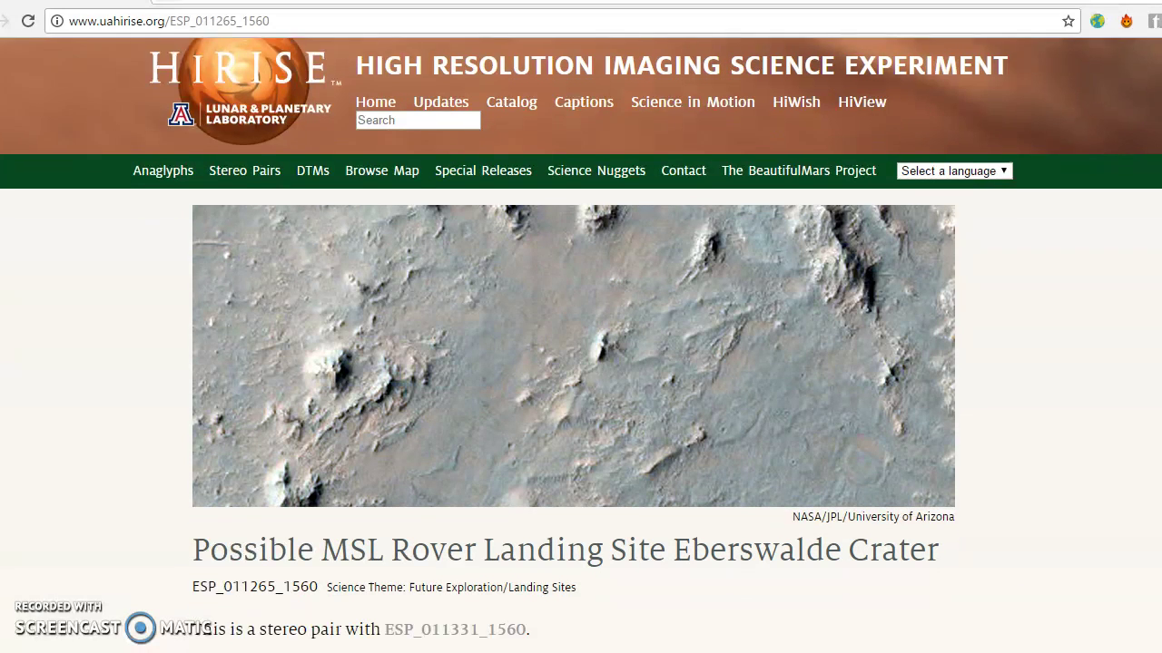
pyautogui.scroll(-1, 581, 339)
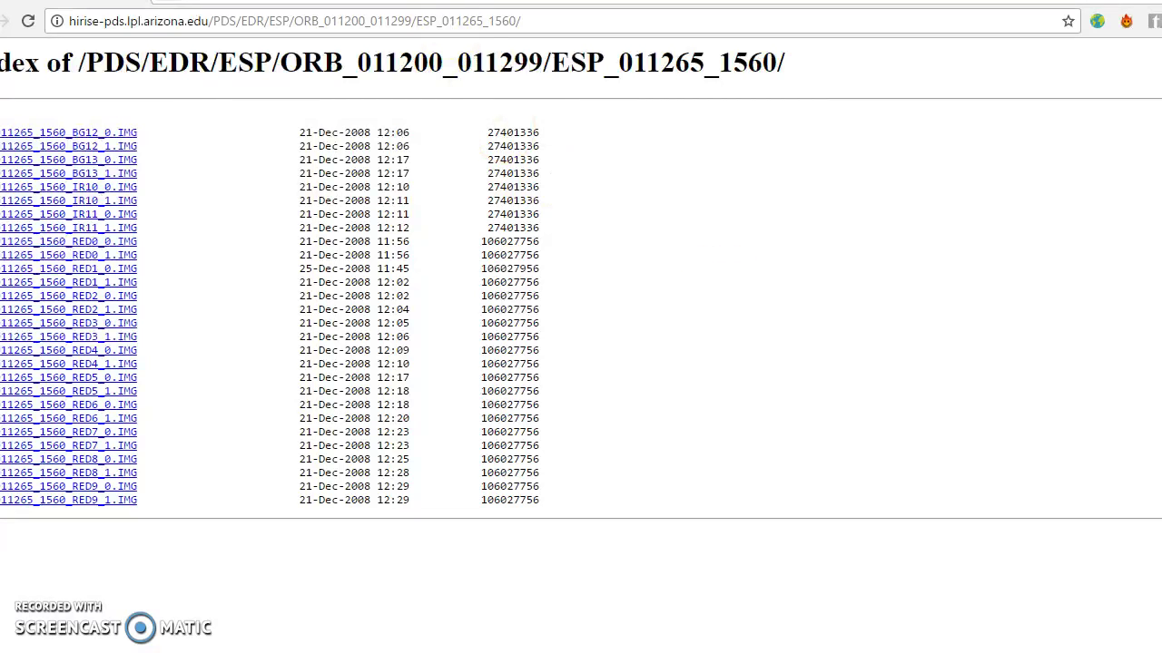
pyautogui.doubleClick(508, 36)
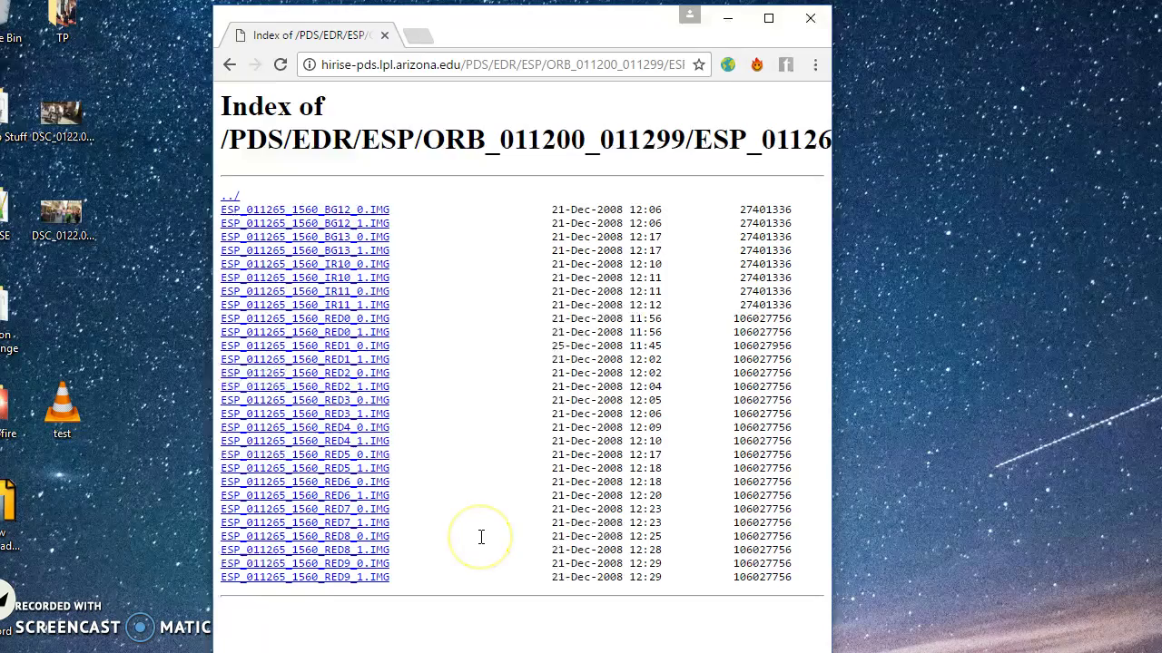
# Bring up the local HiRISE Example folder in File Explorer, moved and enlarged to show sizes
pyautogui.moveTo(481, 646)
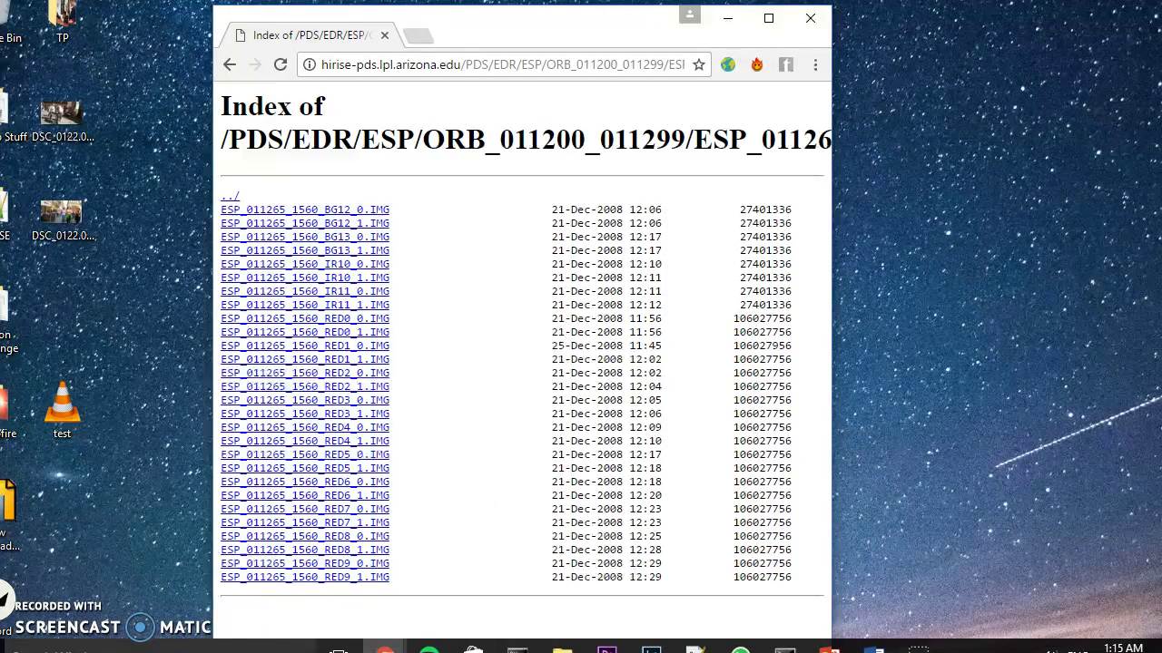
pyautogui.click(562, 646)
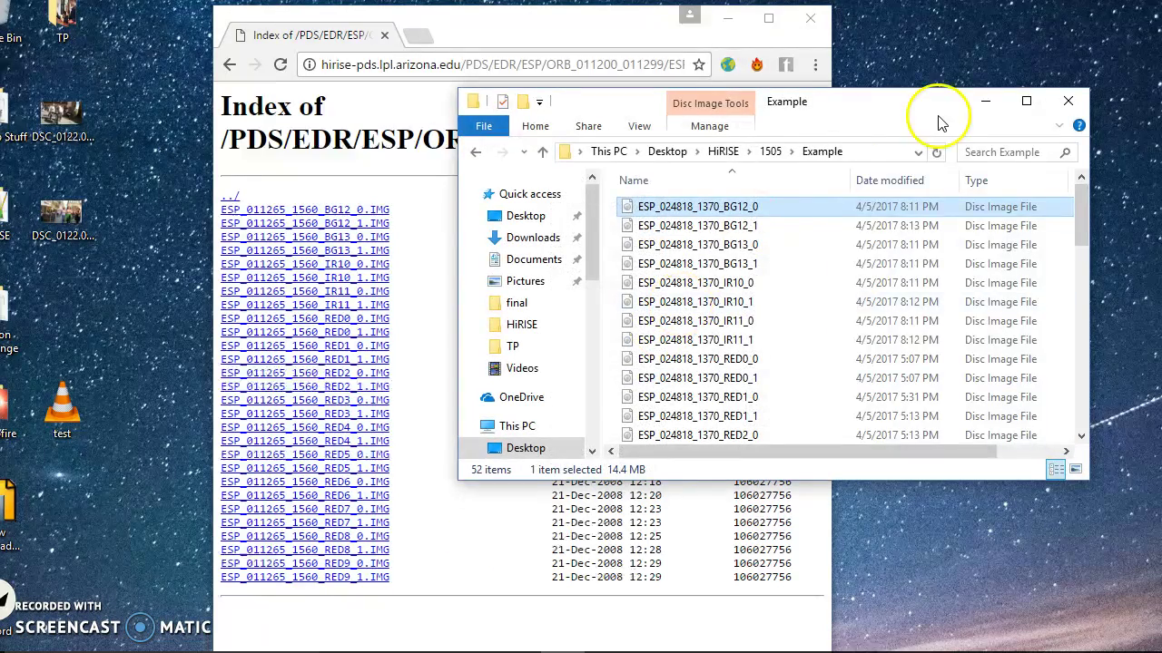
pyautogui.moveTo(895, 109); pyautogui.dragTo(518, 47)
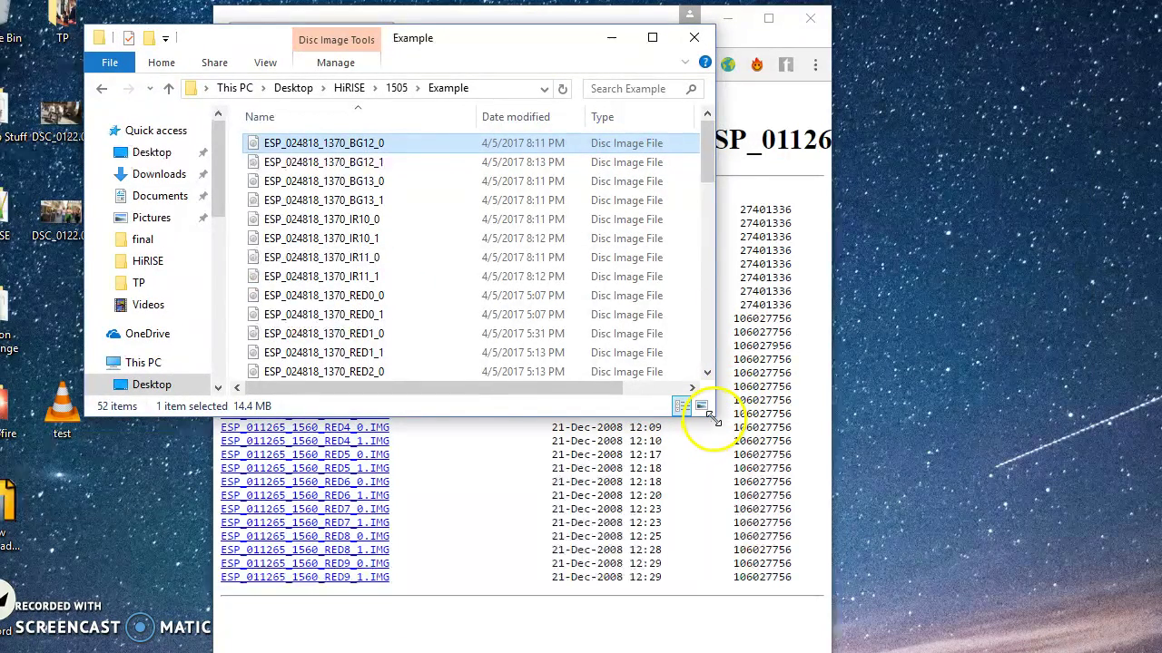
pyautogui.moveTo(714, 419); pyautogui.dragTo(1102, 640)
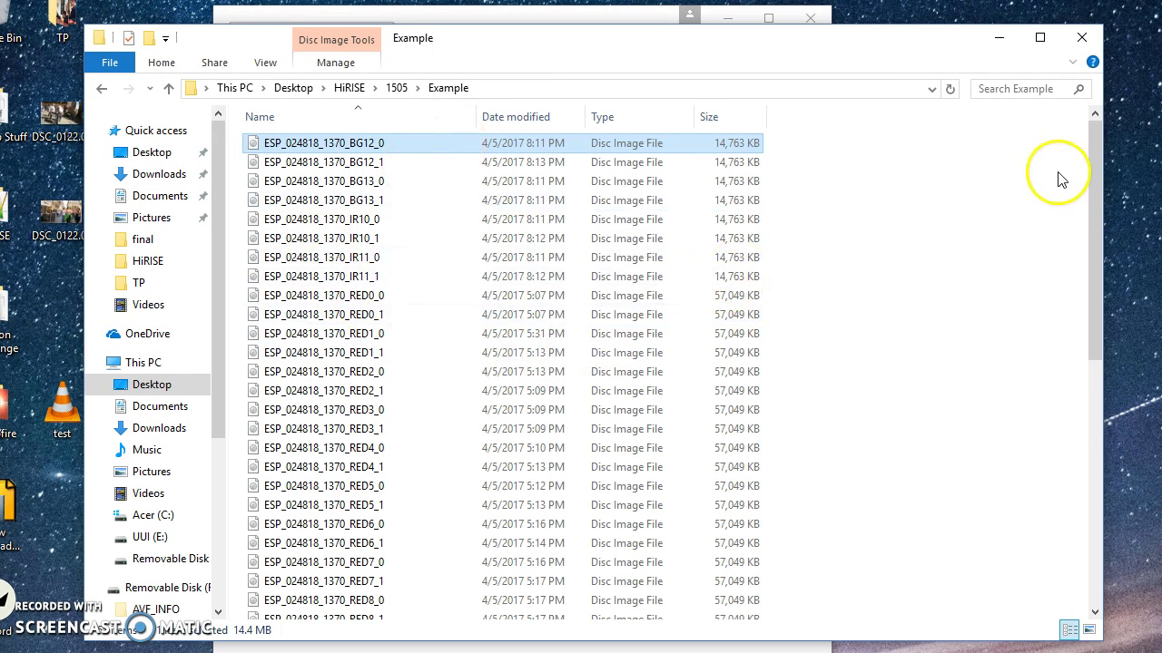
pyautogui.moveTo(1097, 171); pyautogui.dragTo(1103, 215)
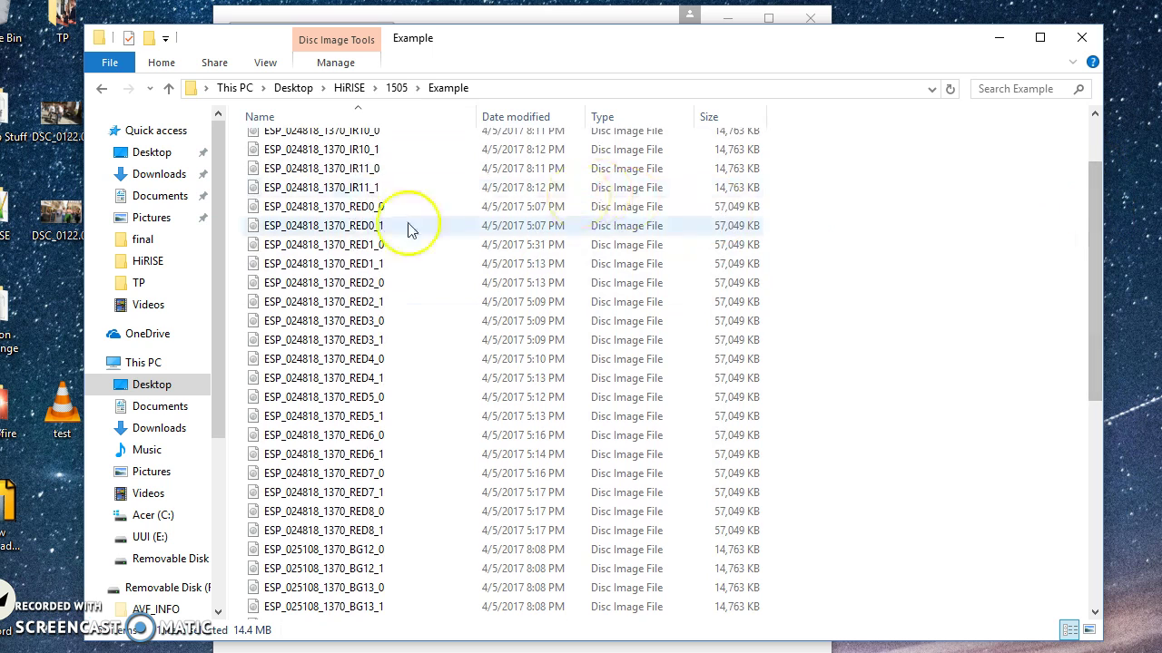
# Browse the ESP_025108_1370 IMG files, selecting the RED8, RED4_1 and RED6_0 files
pyautogui.click(386, 513)
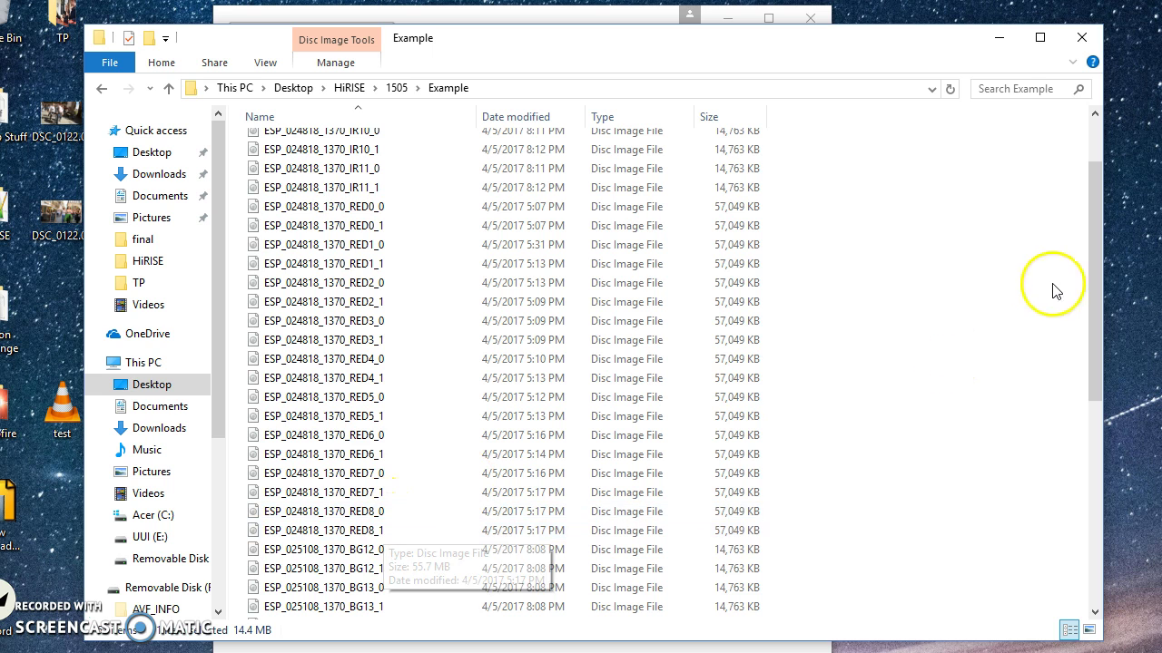
pyautogui.moveTo(1093, 270); pyautogui.dragTo(1094, 480)
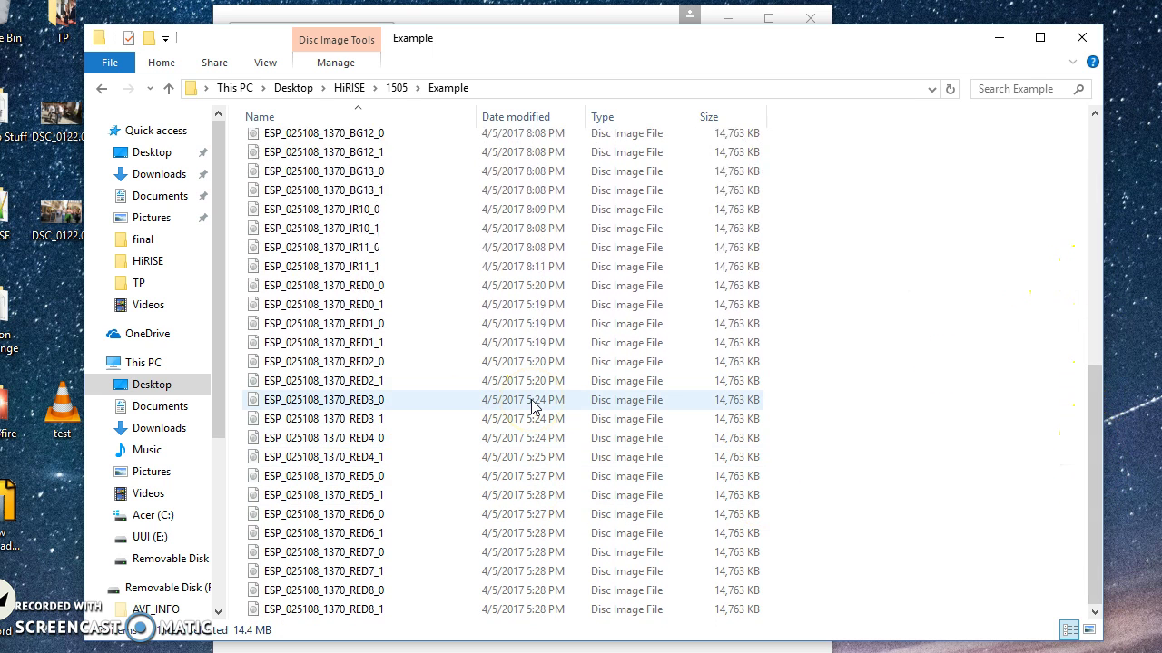
pyautogui.click(623, 26)
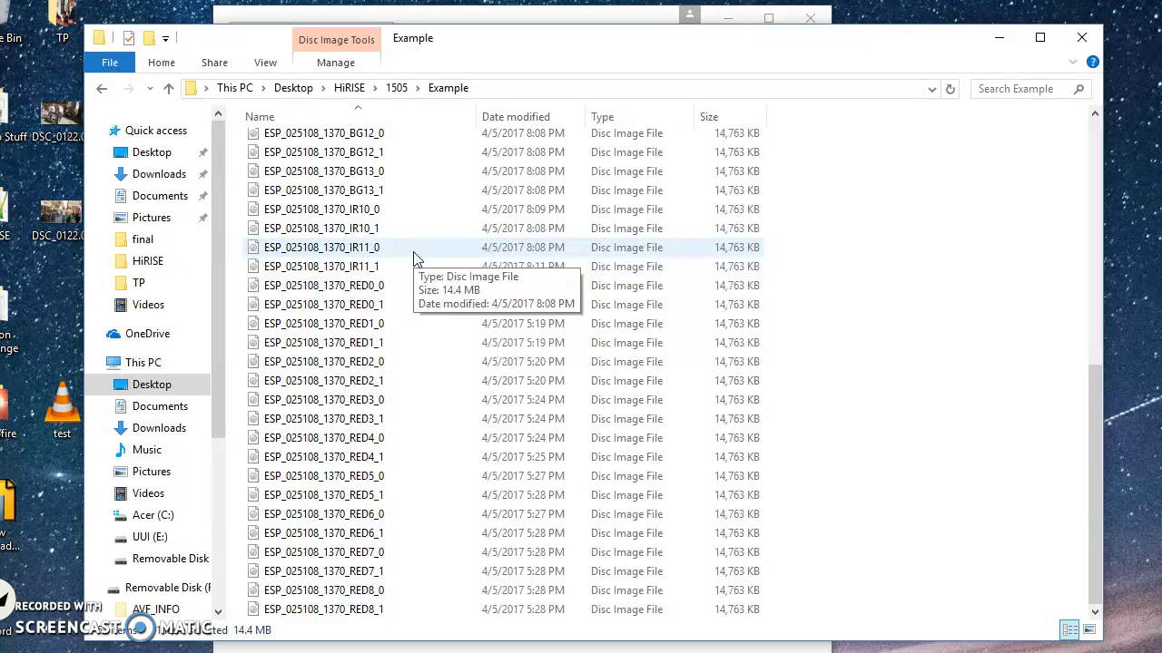
pyautogui.click(513, 454)
pyautogui.click(455, 514)
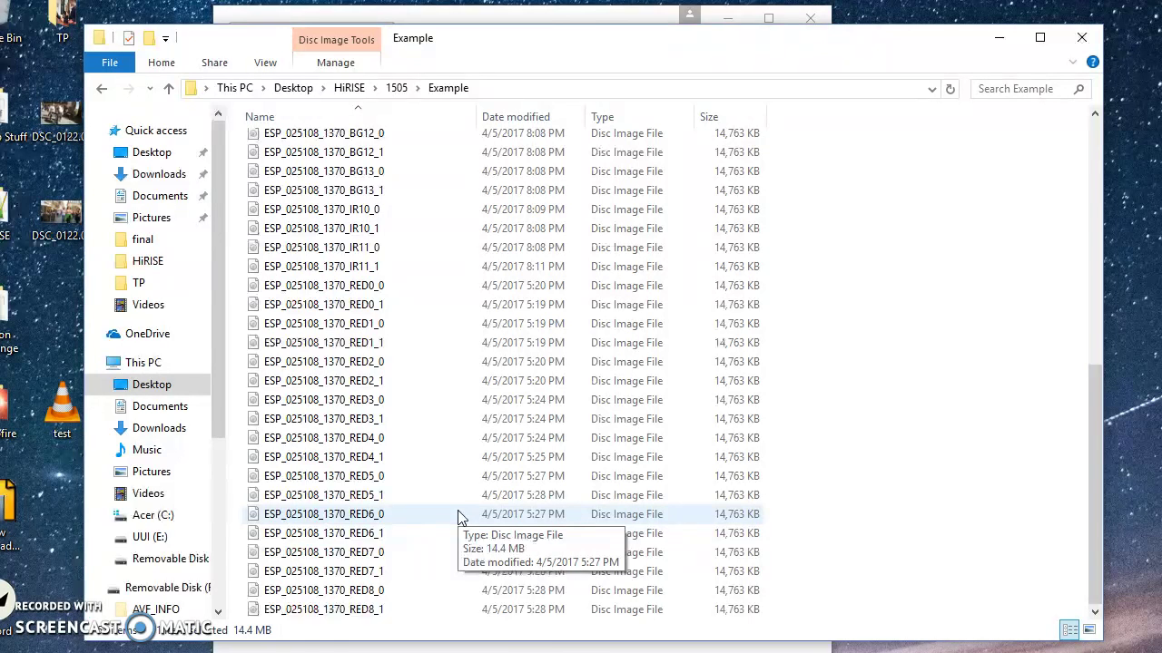
# Switch to MobaXterm, dismiss the low-battery warning and pick the saved server session
pyautogui.moveTo(550, 650)
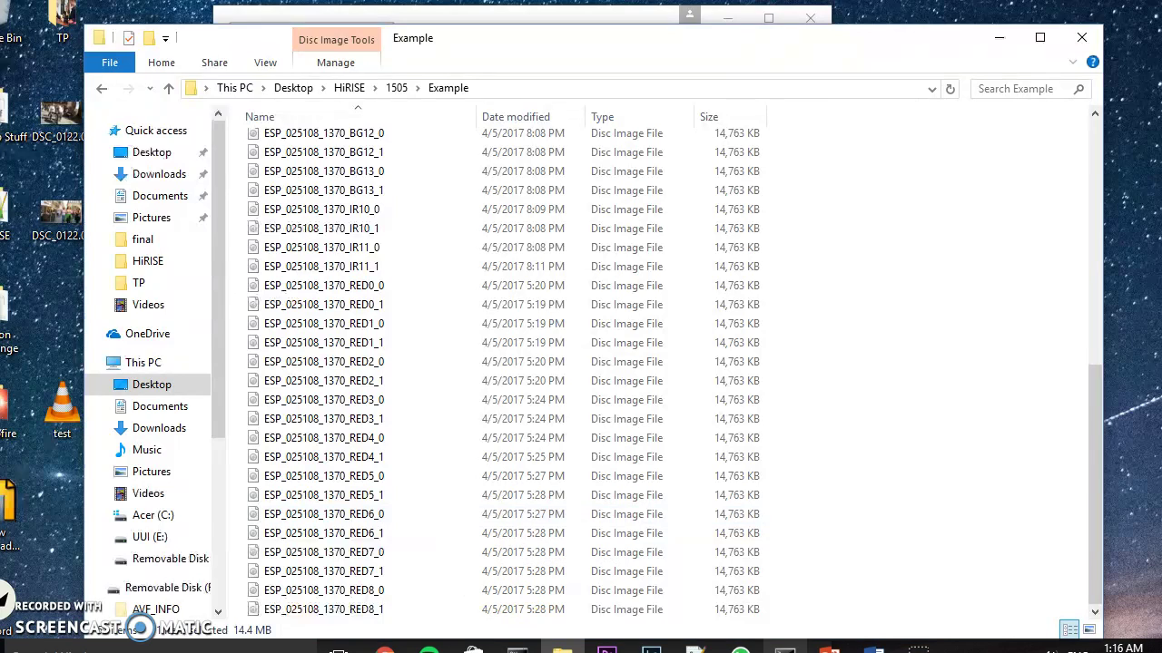
pyautogui.click(785, 650)
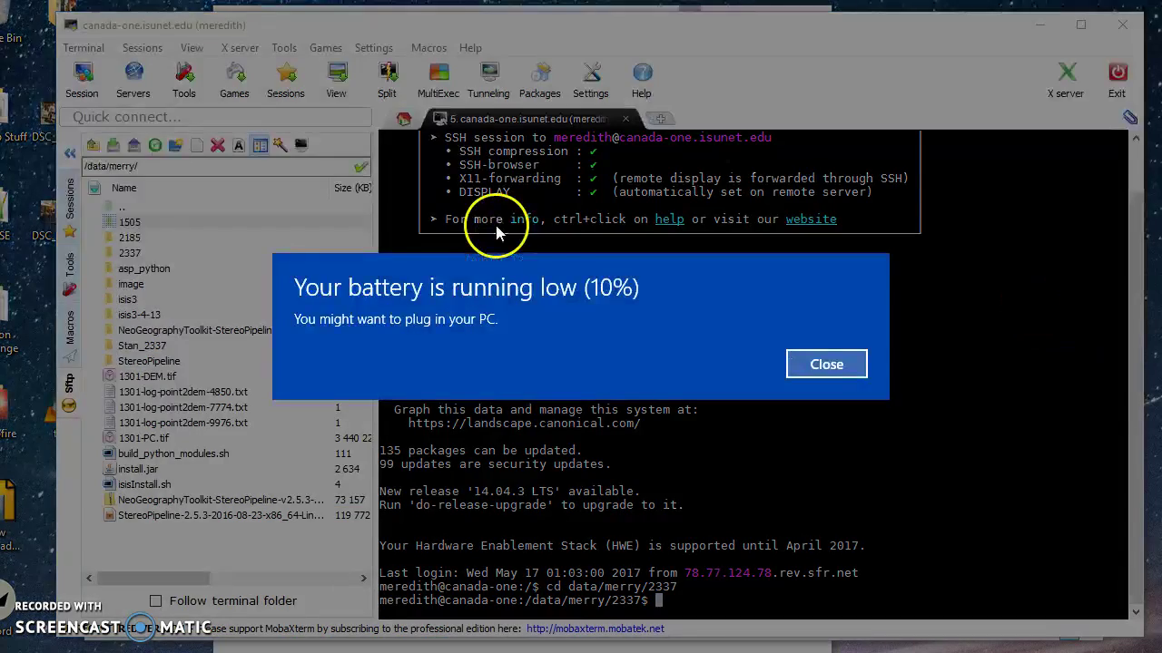
pyautogui.click(849, 379)
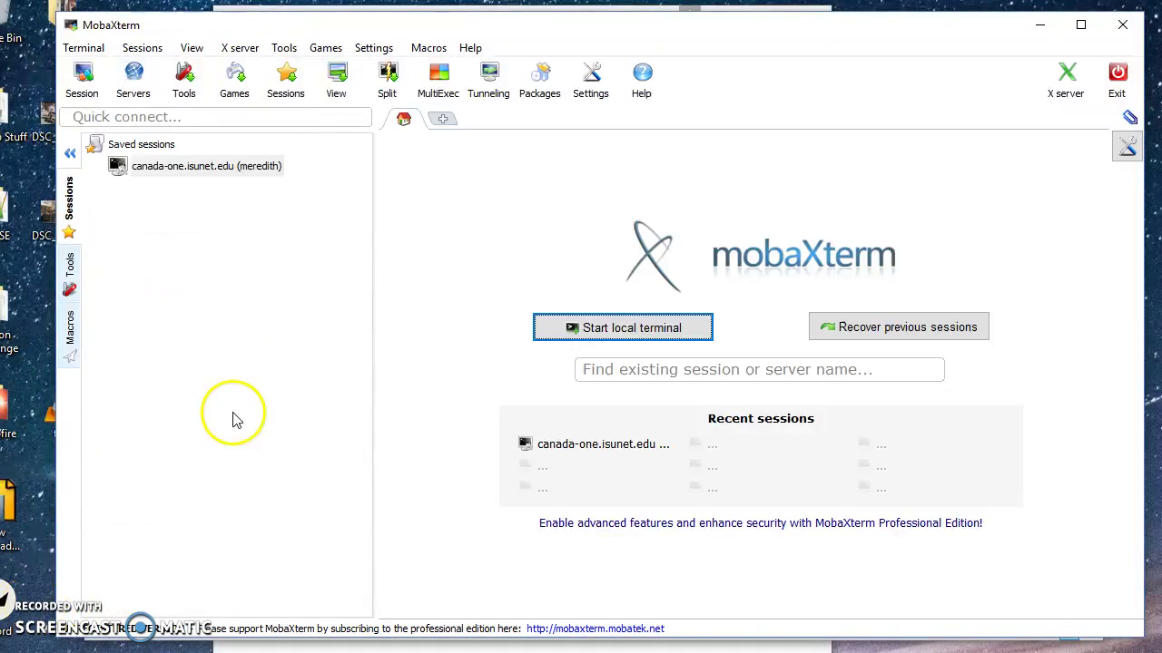
pyautogui.click(196, 175)
# Start an SSH session on the saved server and select the Sftp panel's remote path
pyautogui.doubleClick(195, 169)
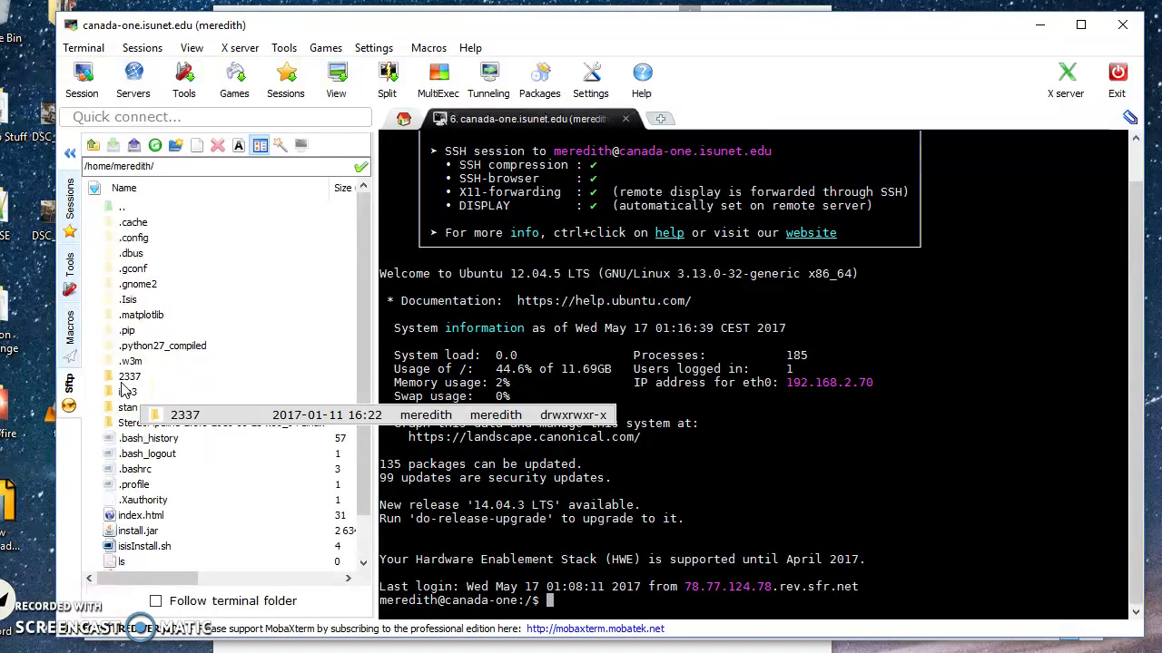
pyautogui.click(586, 337)
pyautogui.click(573, 599)
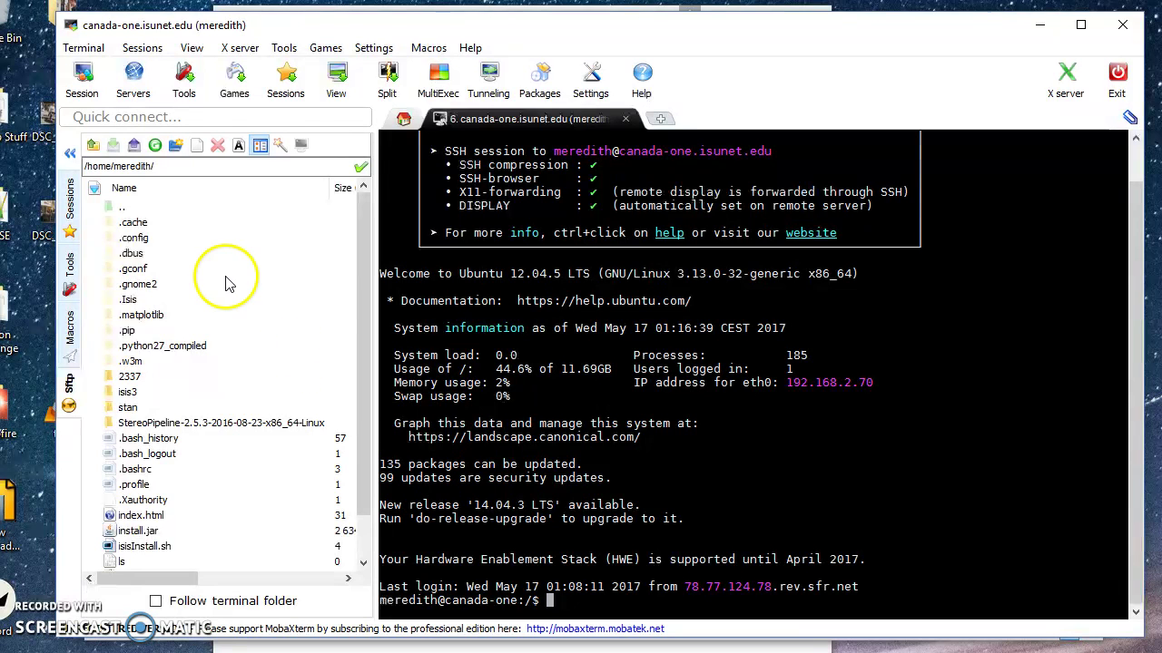
pyautogui.click(132, 208)
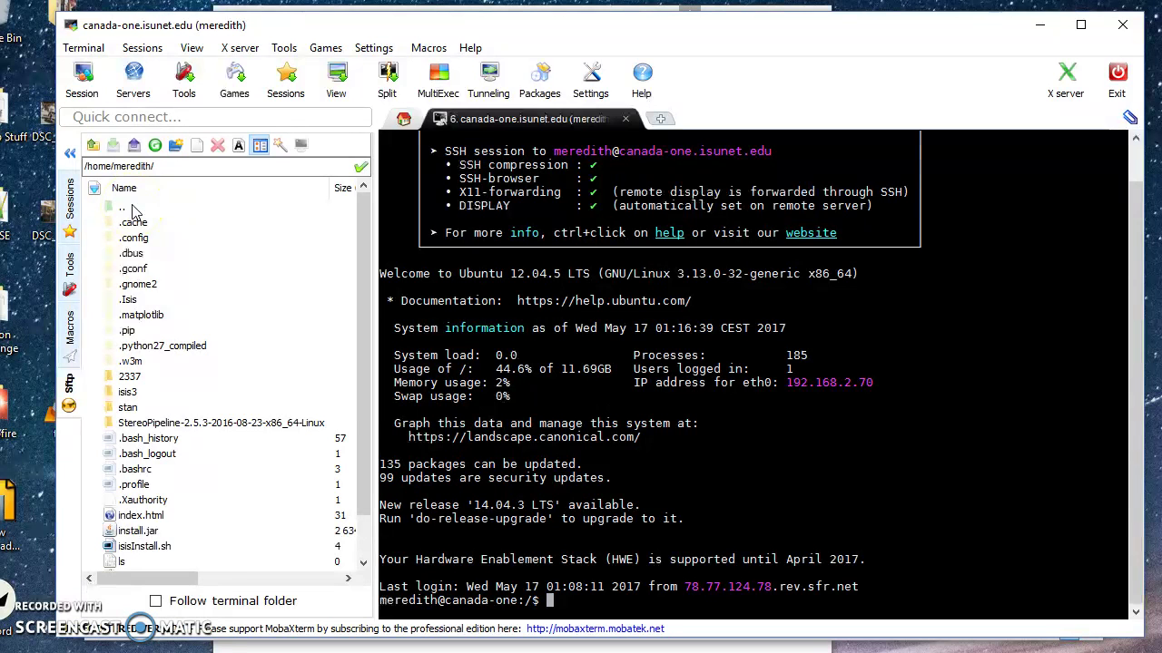
pyautogui.click(131, 167)
pyautogui.click(132, 167)
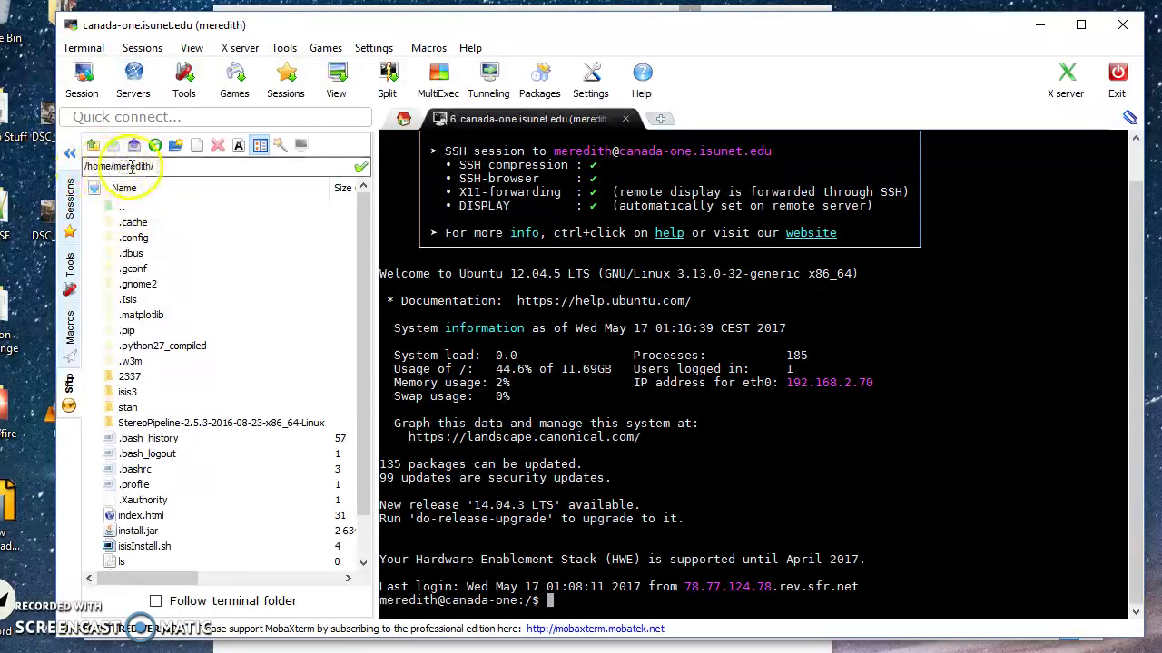
pyautogui.click(159, 166)
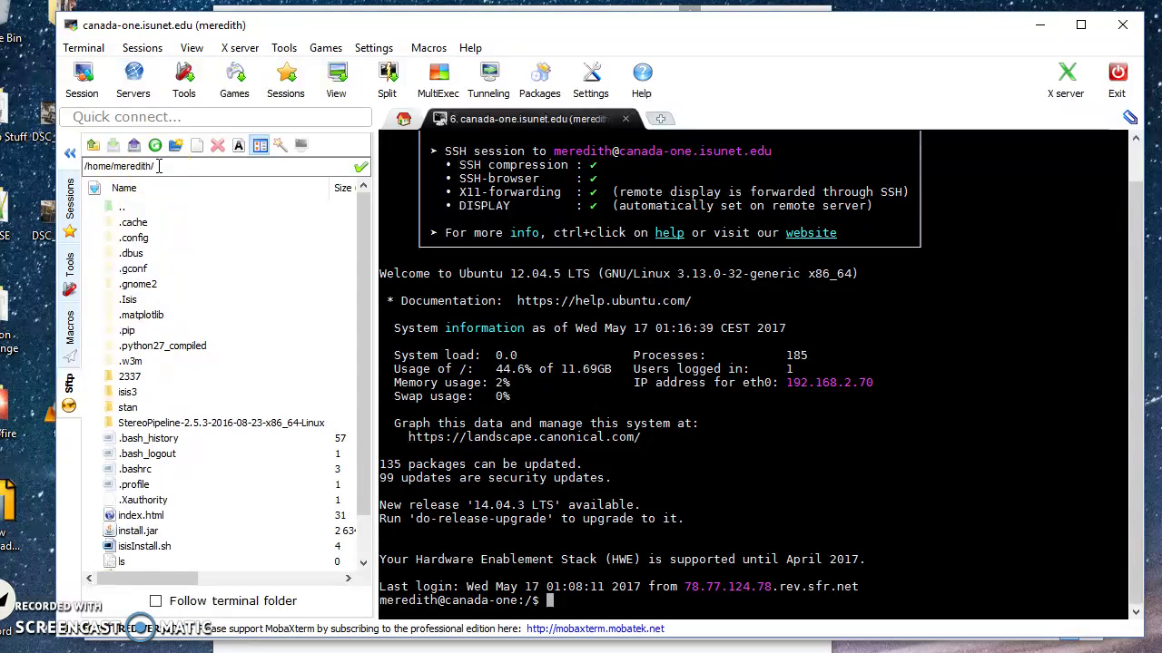
pyautogui.click(133, 166)
pyautogui.click(124, 167)
# Navigate the Sftp browser up to the root folder, then into /data/merry
pyautogui.click(92, 146)
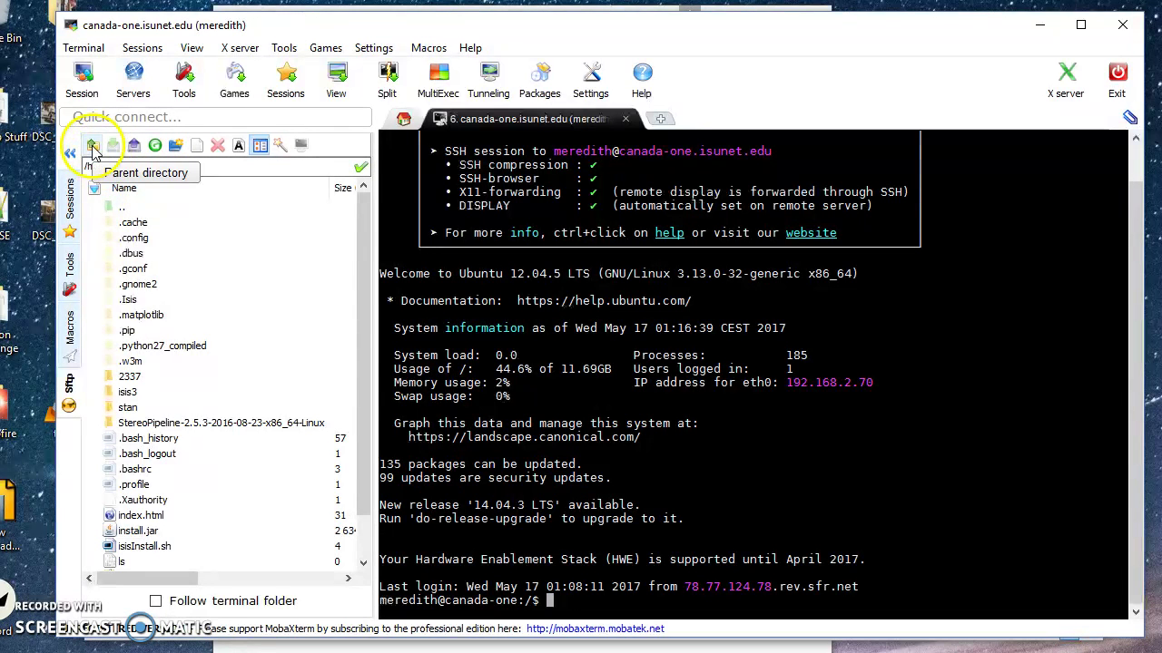
pyautogui.click(92, 146)
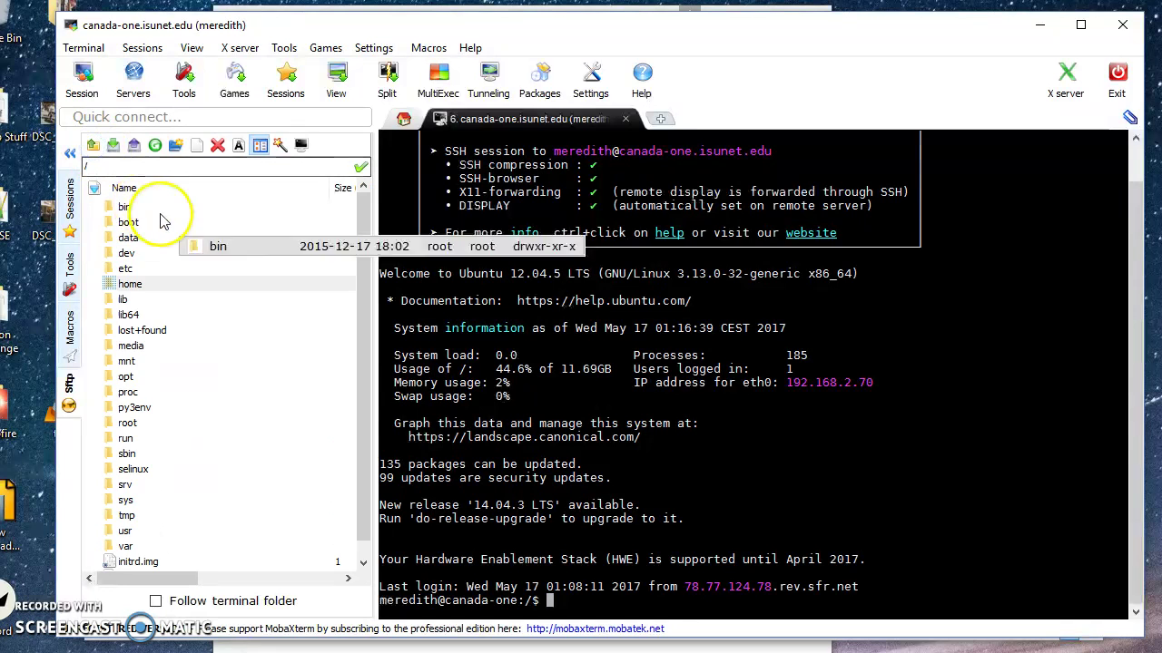
pyautogui.click(142, 239)
pyautogui.moveTo(141, 244); pyautogui.dragTo(135, 239)
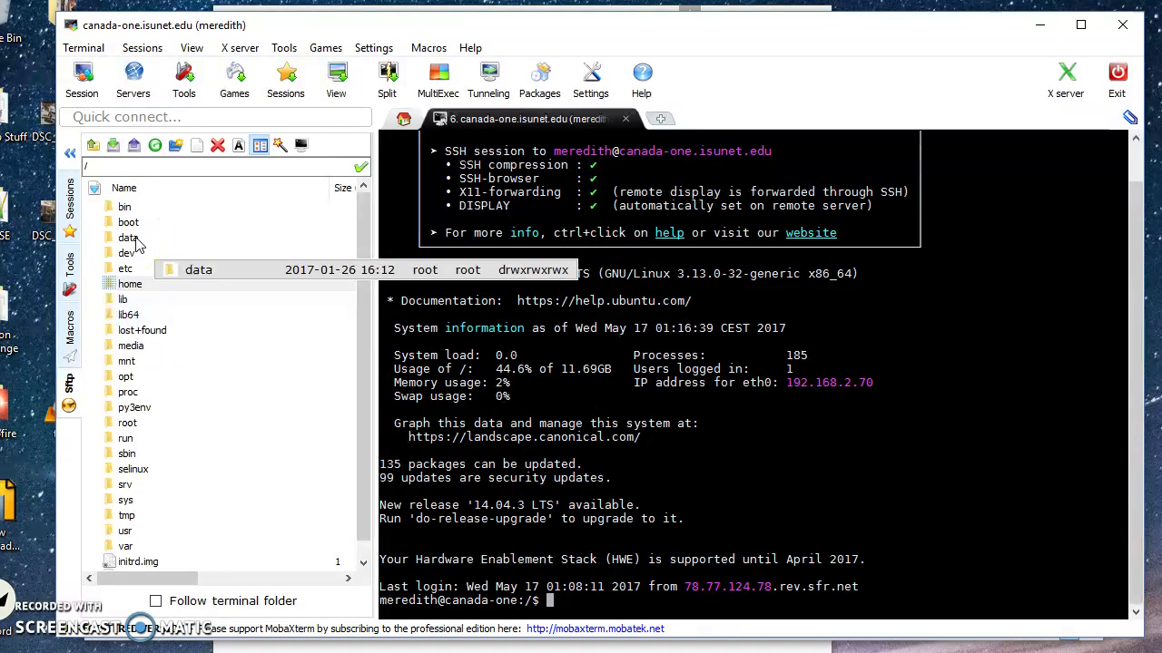
pyautogui.moveTo(135, 239); pyautogui.dragTo(135, 238)
pyautogui.doubleClick(134, 239)
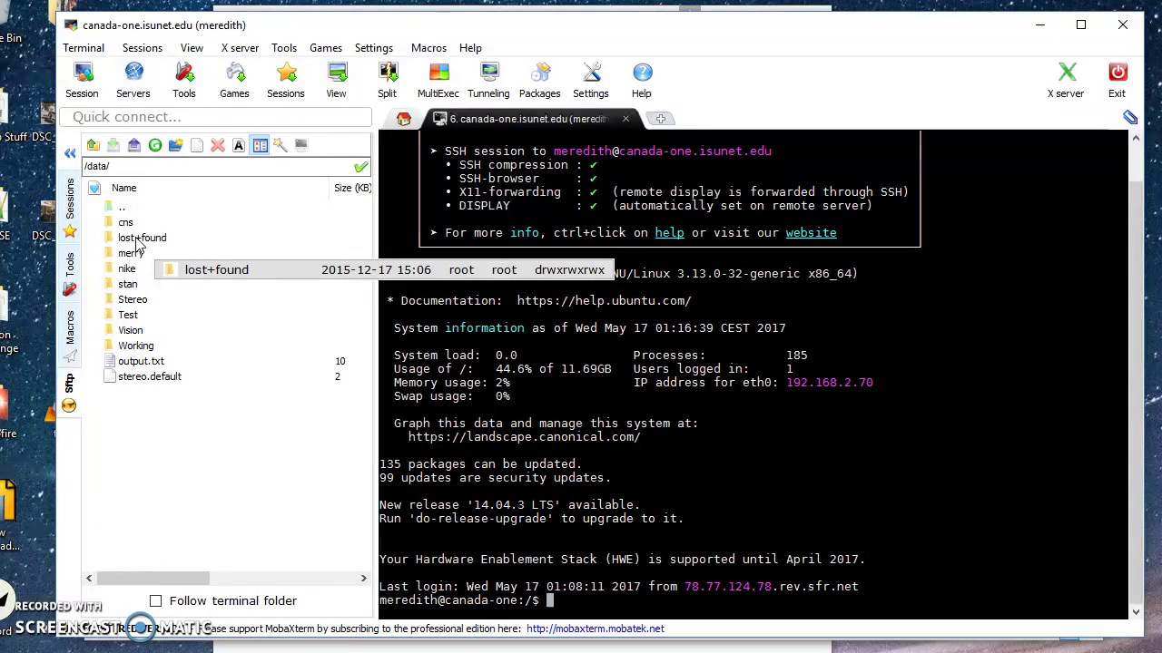
pyautogui.click(140, 259)
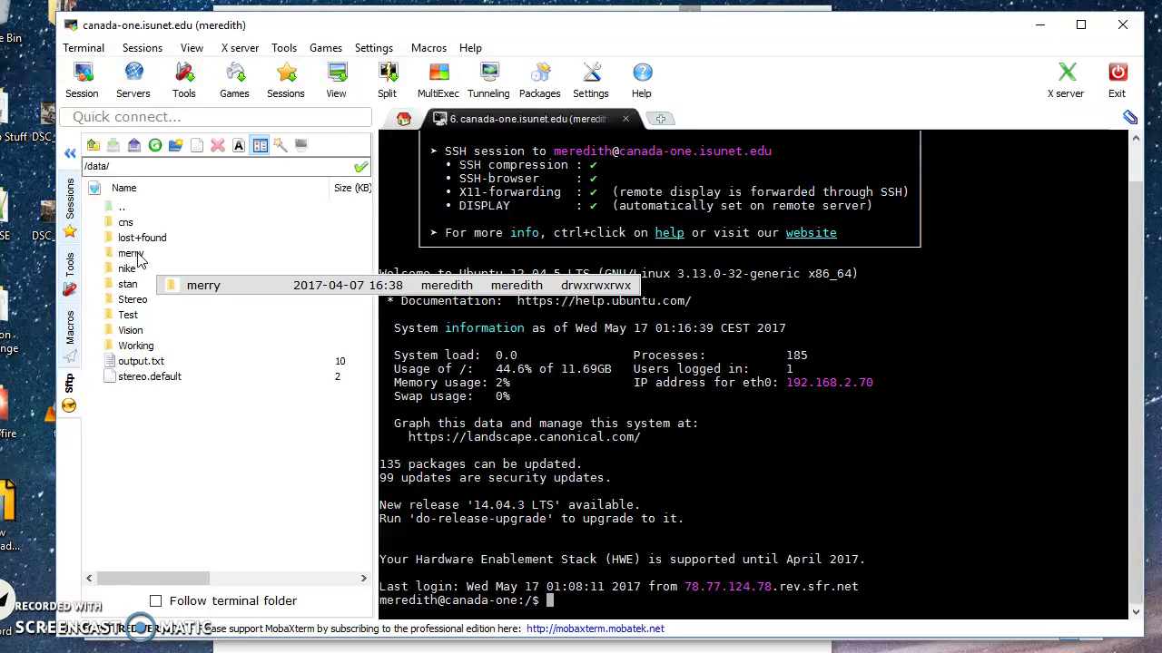
pyautogui.doubleClick(139, 256)
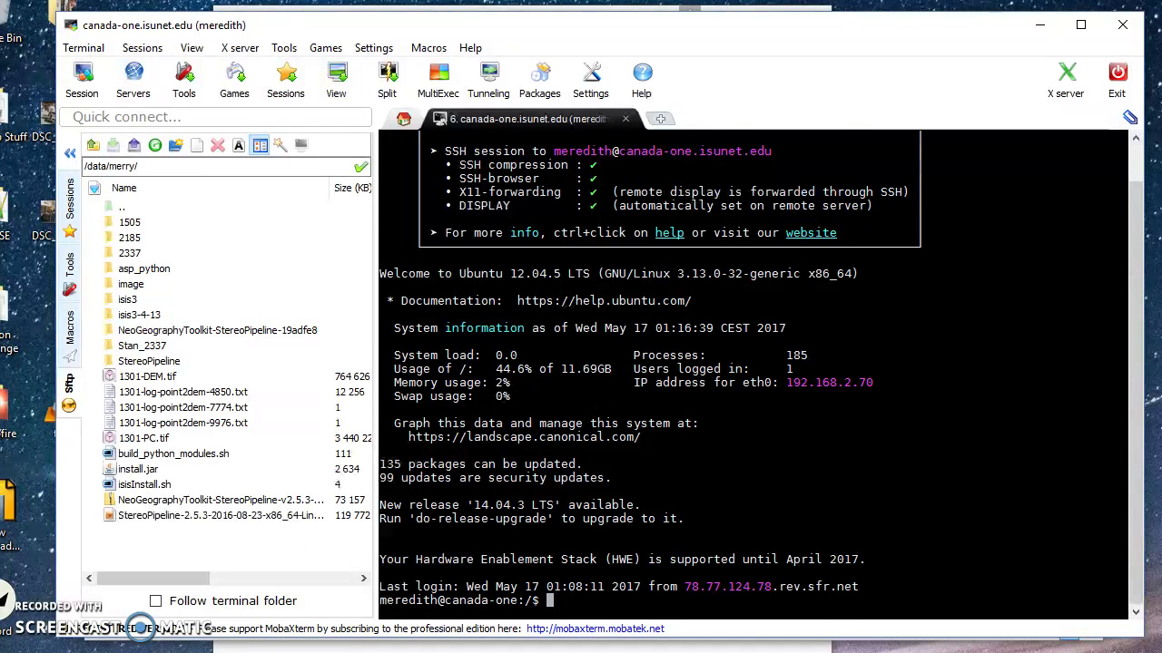
# Drag the local HiRISE\1505\Example folder into the remote /data/merry list to upload it
pyautogui.hotkey('alt', 'Tab')
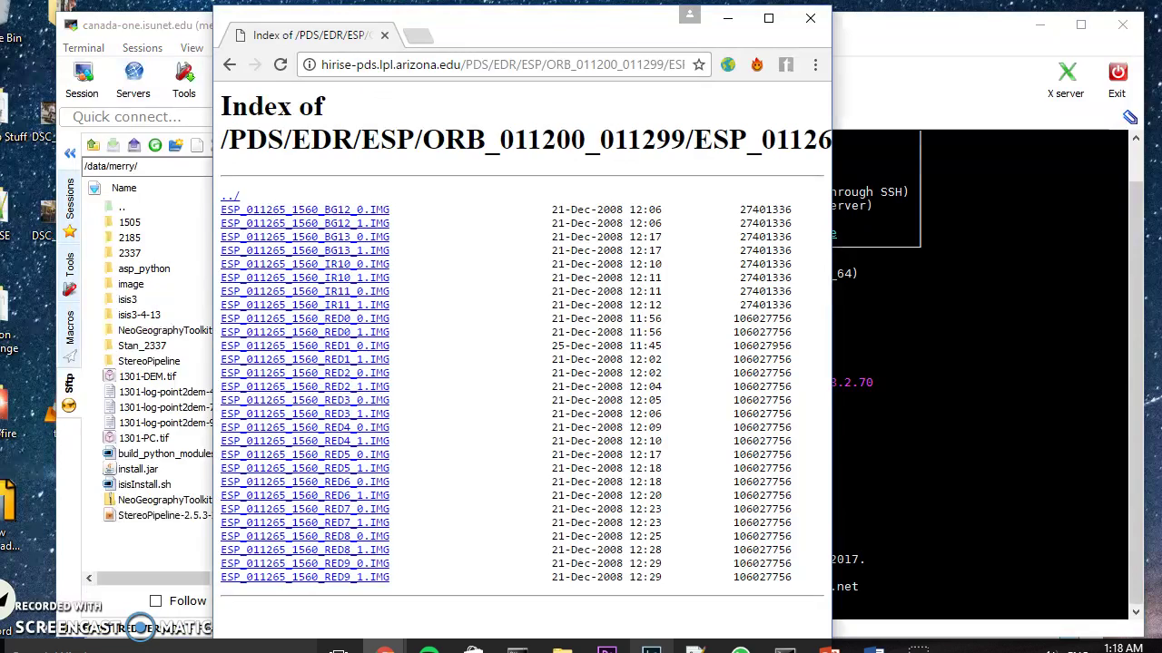
pyautogui.click(562, 646)
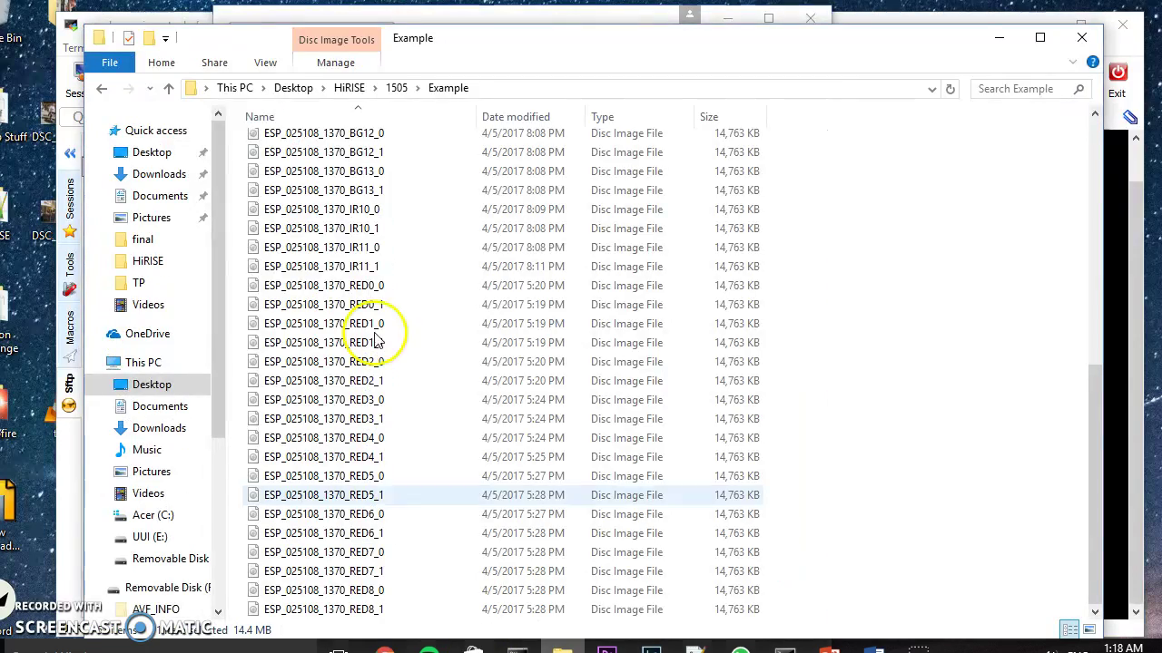
pyautogui.click(396, 88)
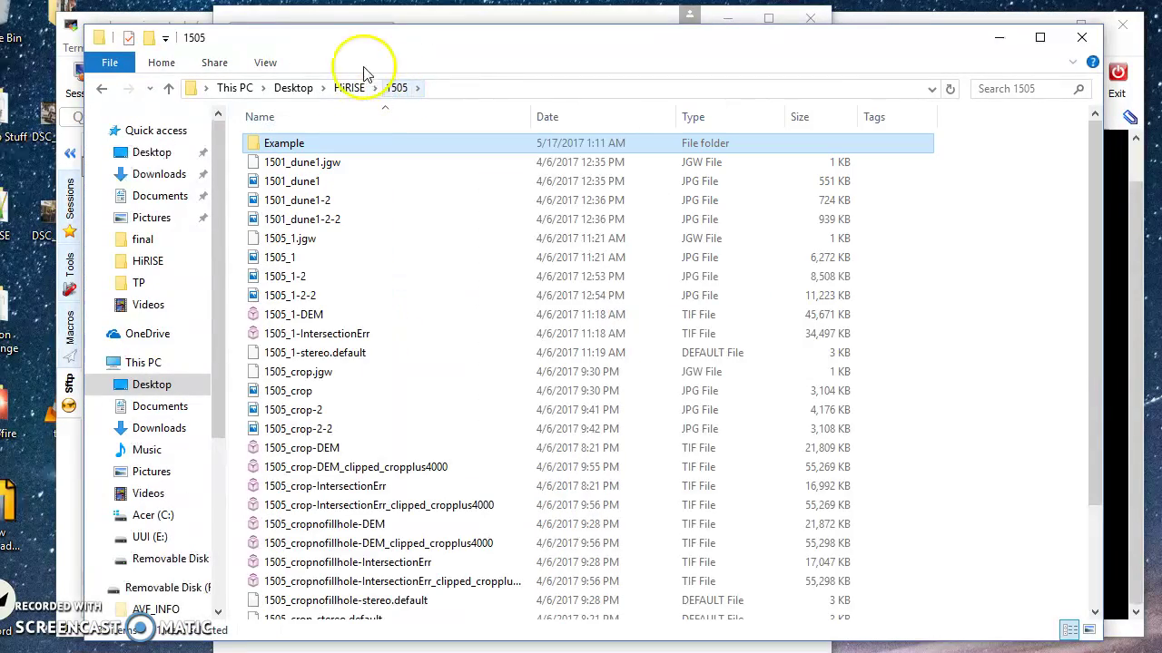
pyautogui.moveTo(311, 45); pyautogui.dragTo(536, 47)
pyautogui.moveTo(508, 143); pyautogui.dragTo(152, 240)
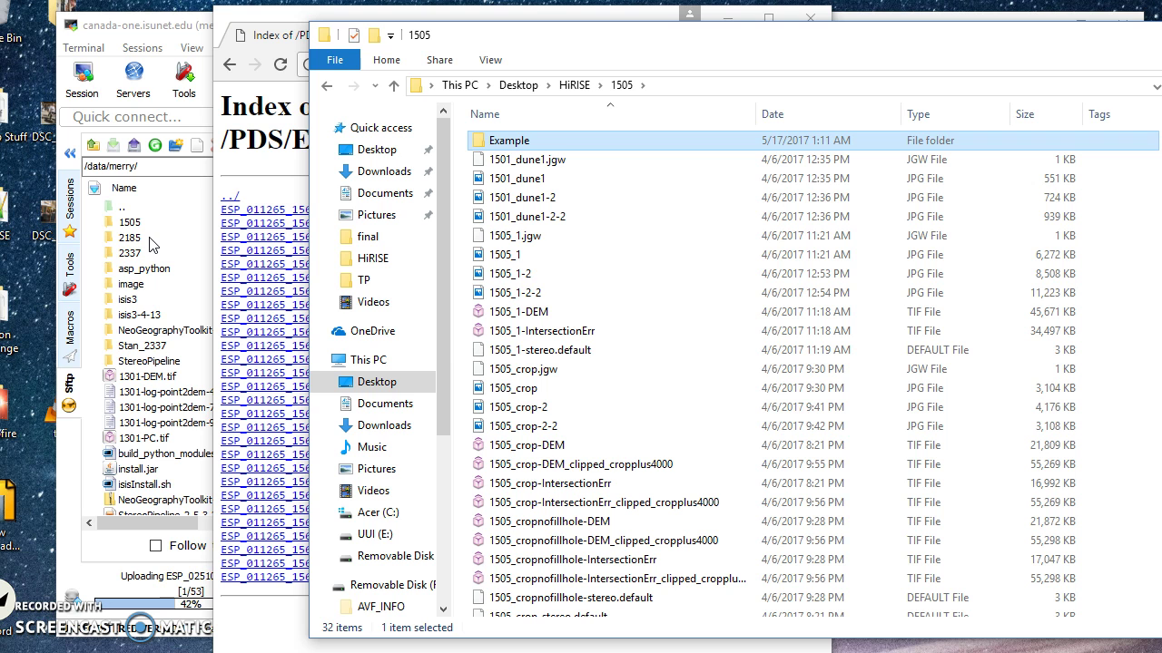
pyautogui.click(161, 254)
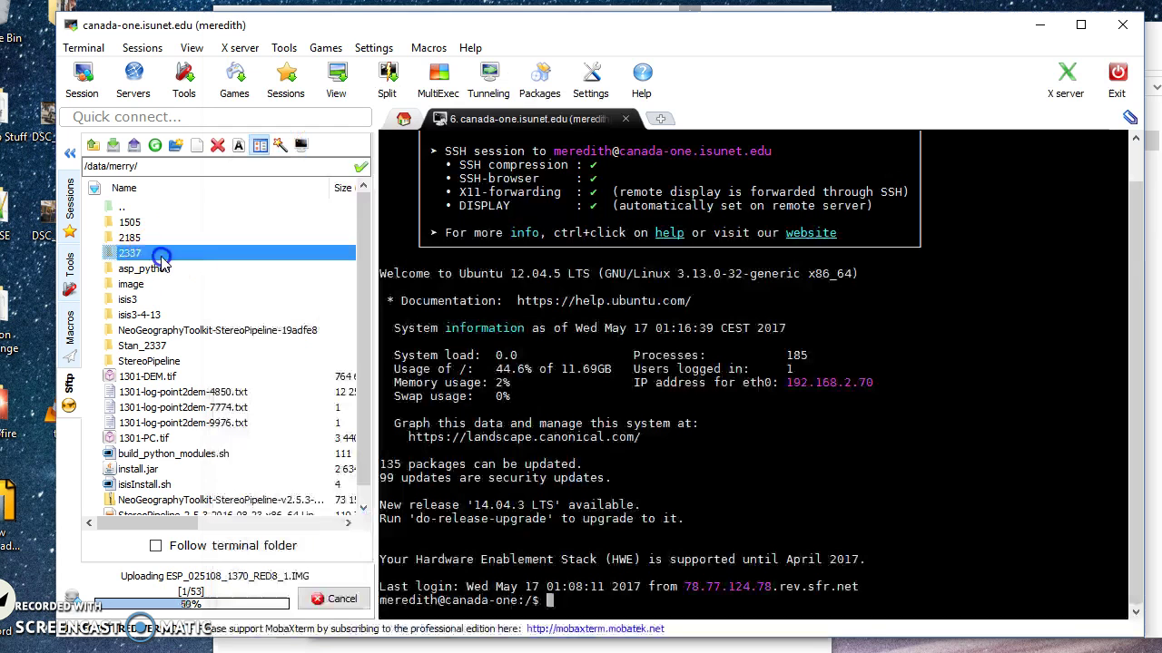